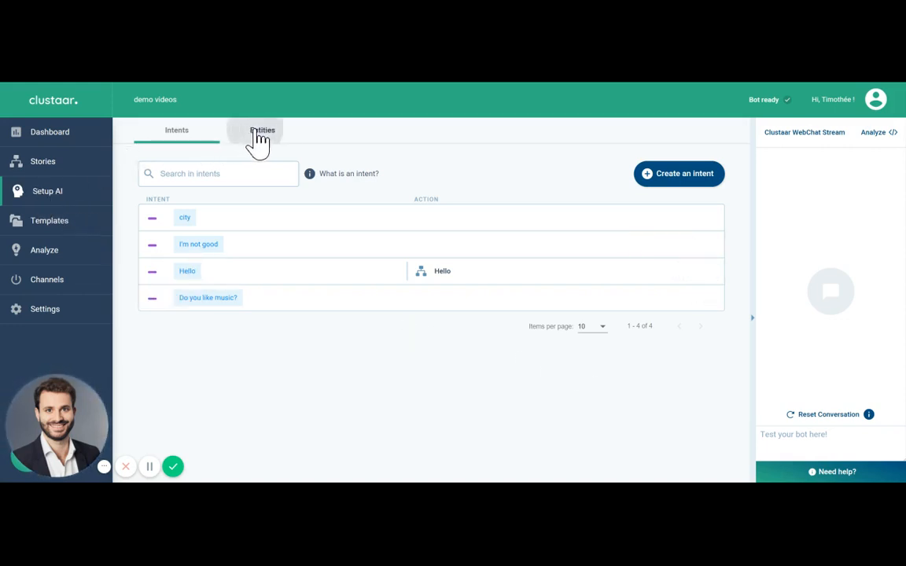
Delete the "do you like" and "Do you like rock?" example phrases from the "Do you like music?" intent.
click(250, 133)
click(179, 138)
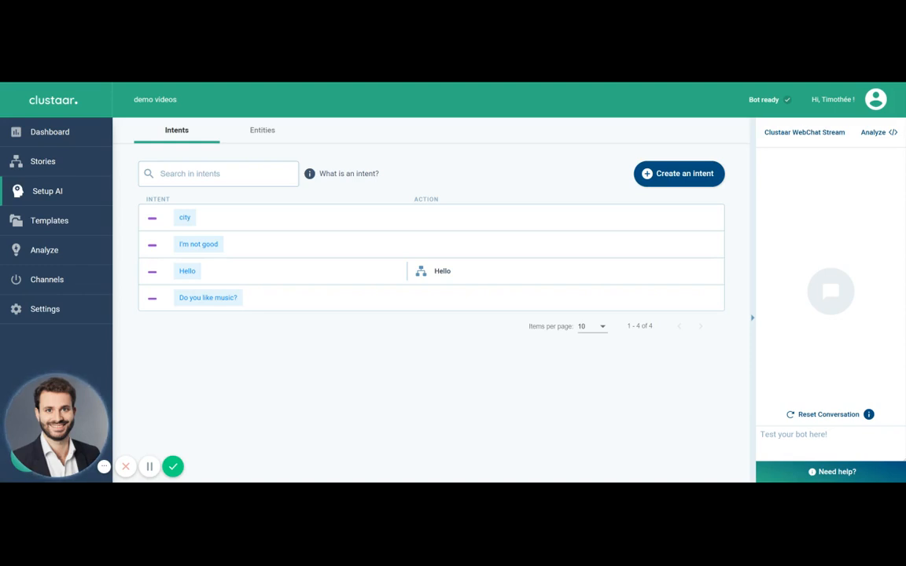
click(217, 302)
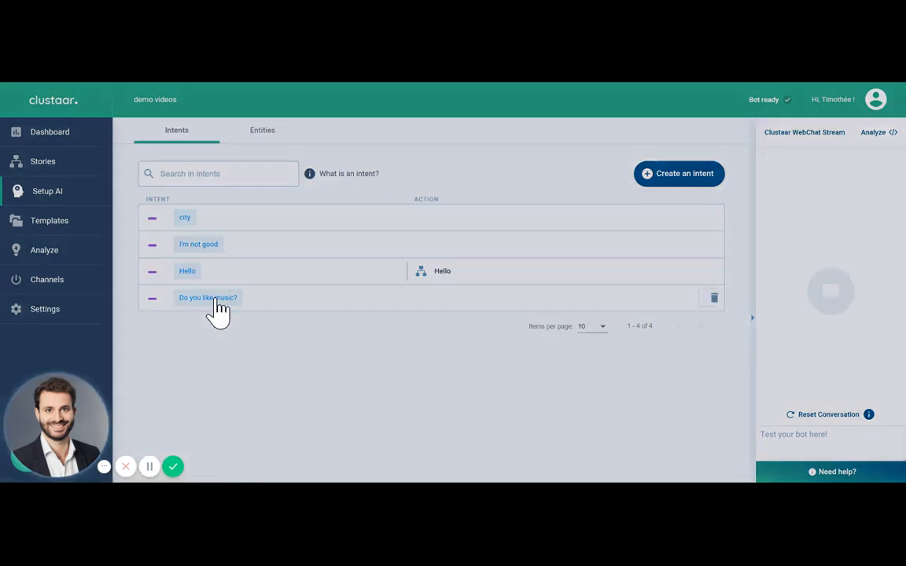
click(592, 290)
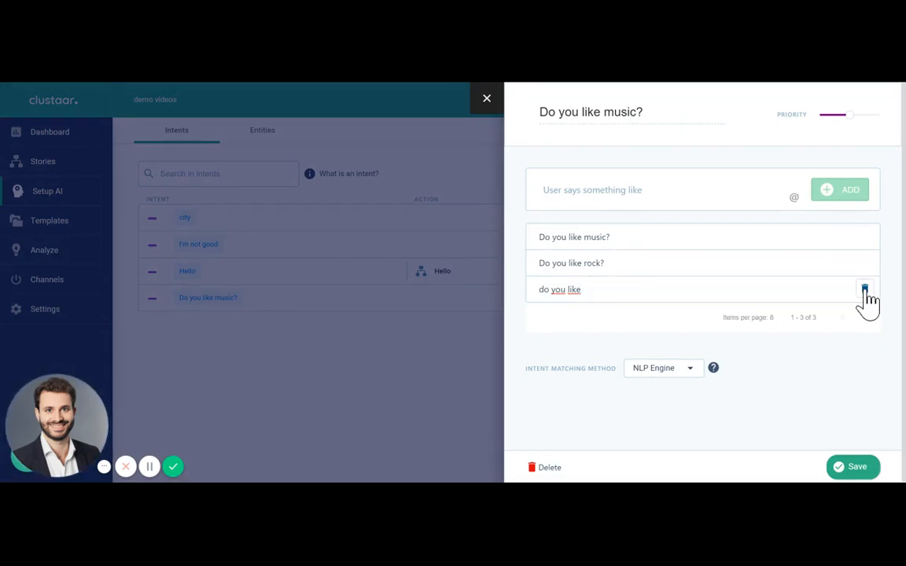
click(864, 290)
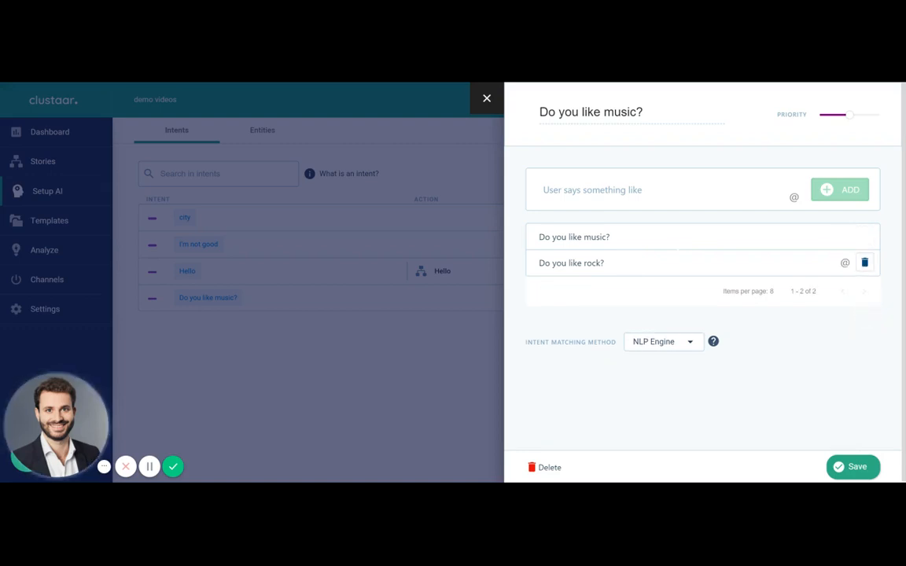
click(864, 263)
Replace "music?" with "@" in the intent's remaining example phrase and browse the entities offered for it.
key(BackSpace)
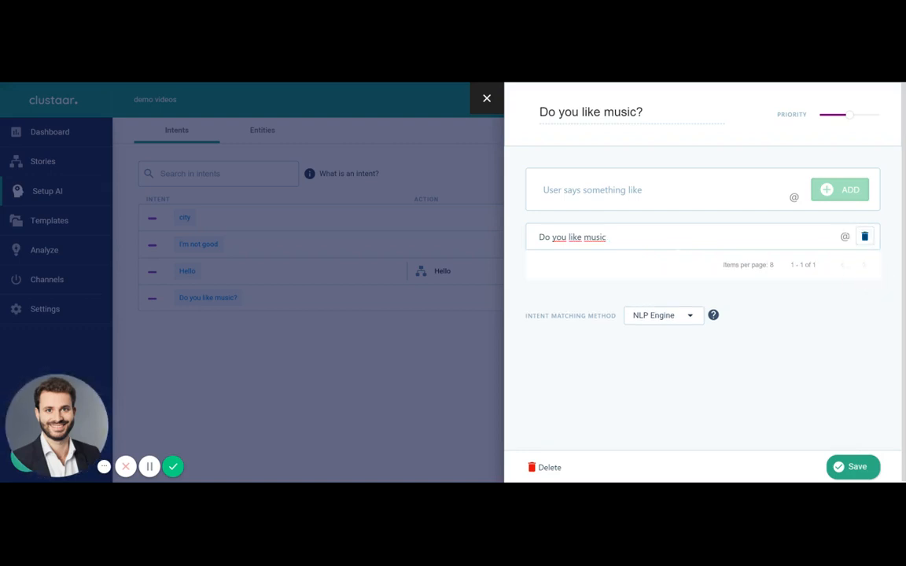
key(BackSpace)
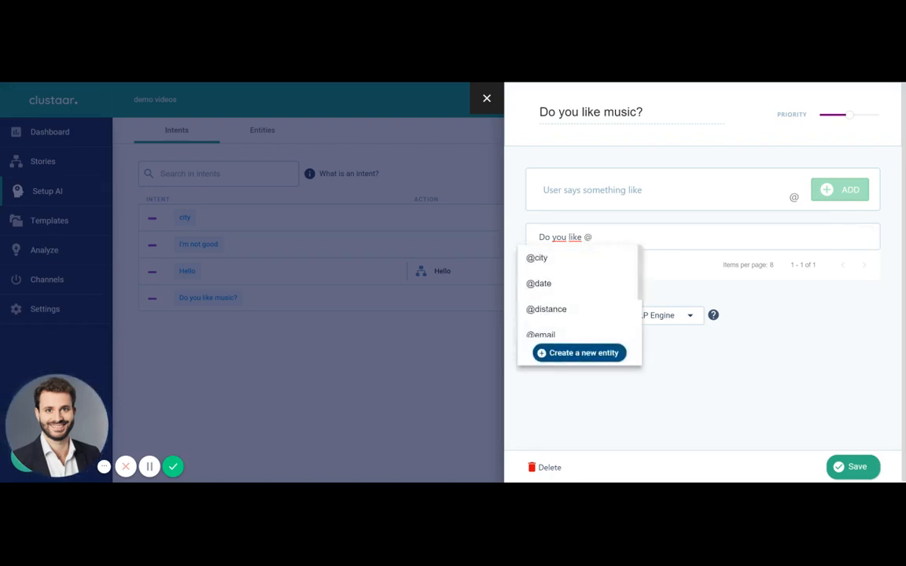
click(794, 235)
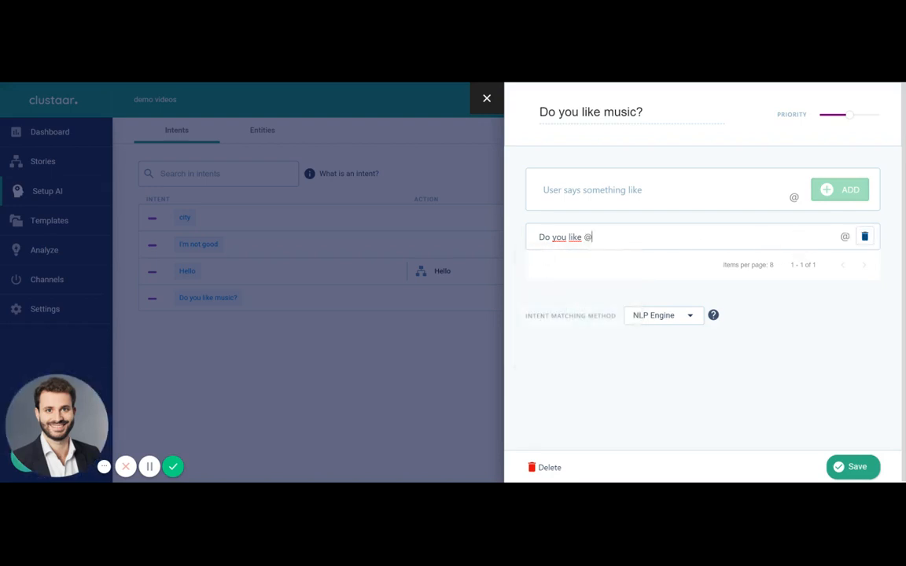
click(845, 237)
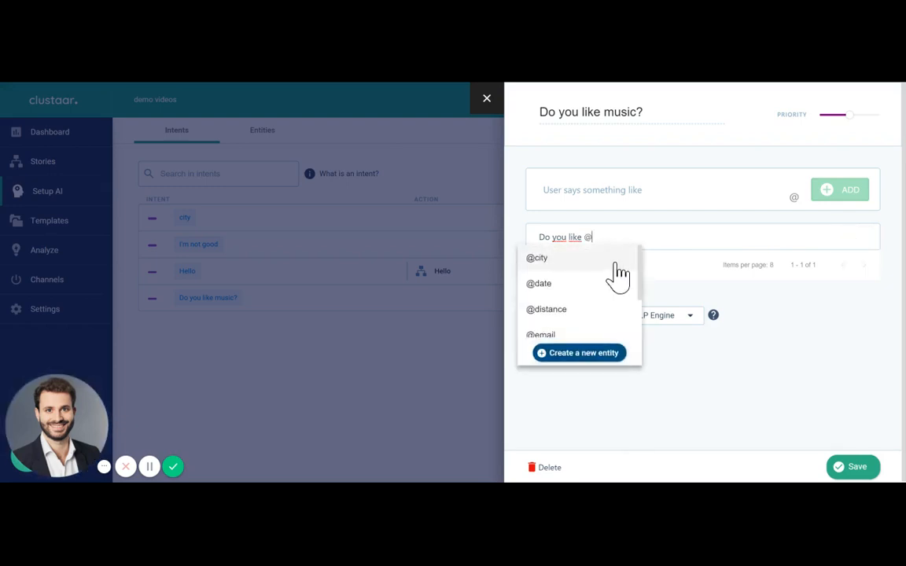
scroll(611, 272, down, 2)
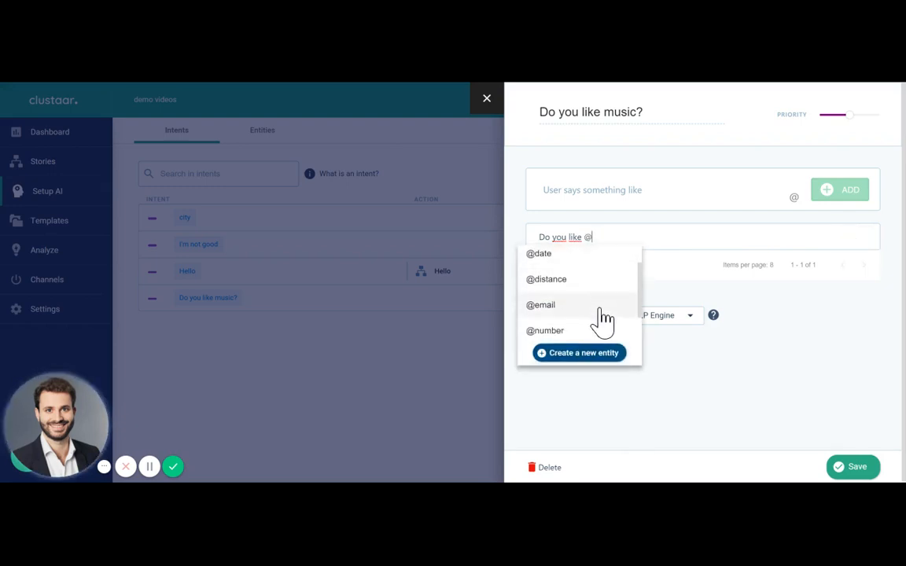
scroll(603, 318, up, 2)
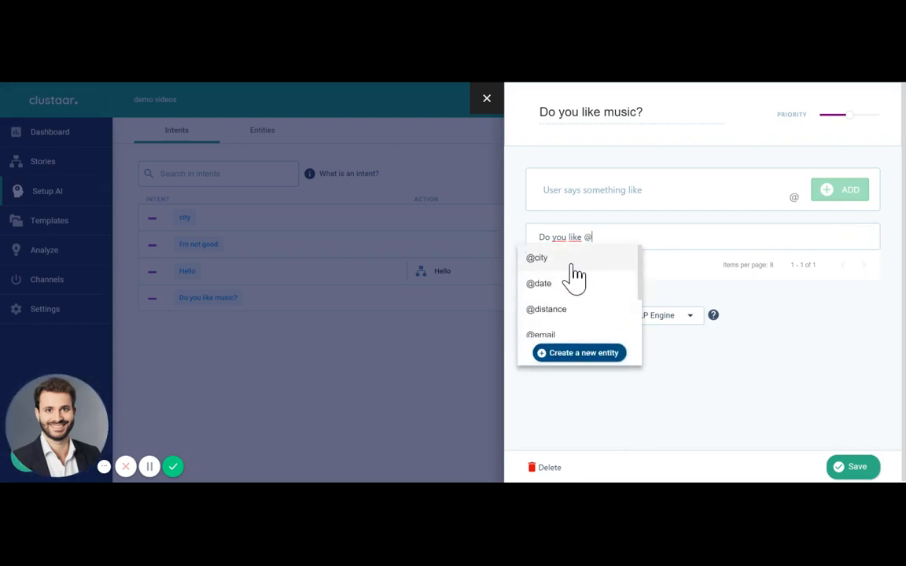
scroll(574, 277, down, 2)
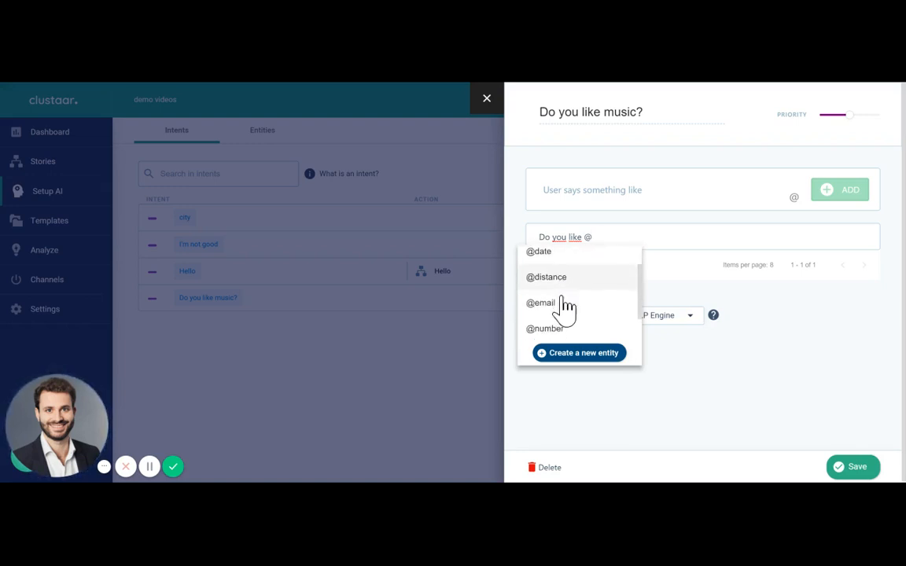
scroll(565, 308, down, 1)
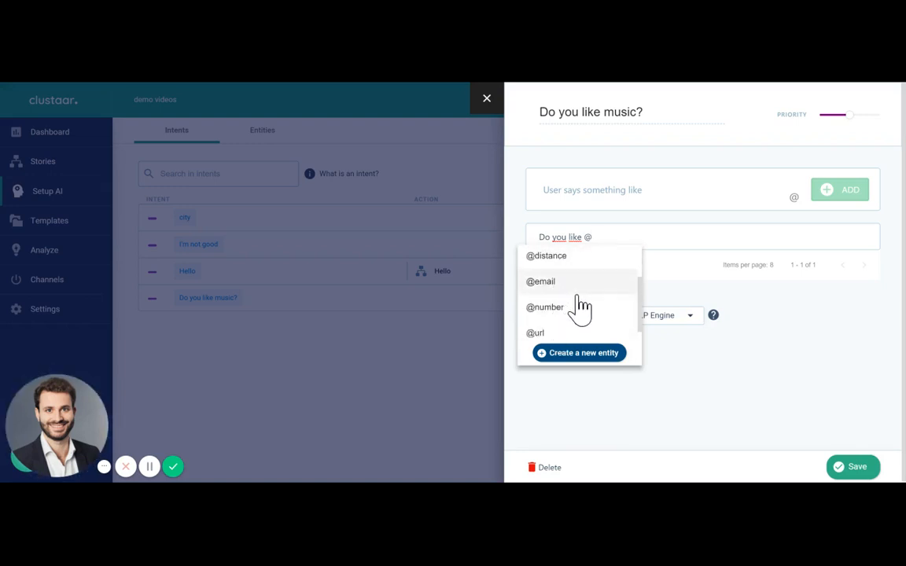
Start a new entity named music and add the value "music" with the synonyms "tunes" and "songs".
click(586, 360)
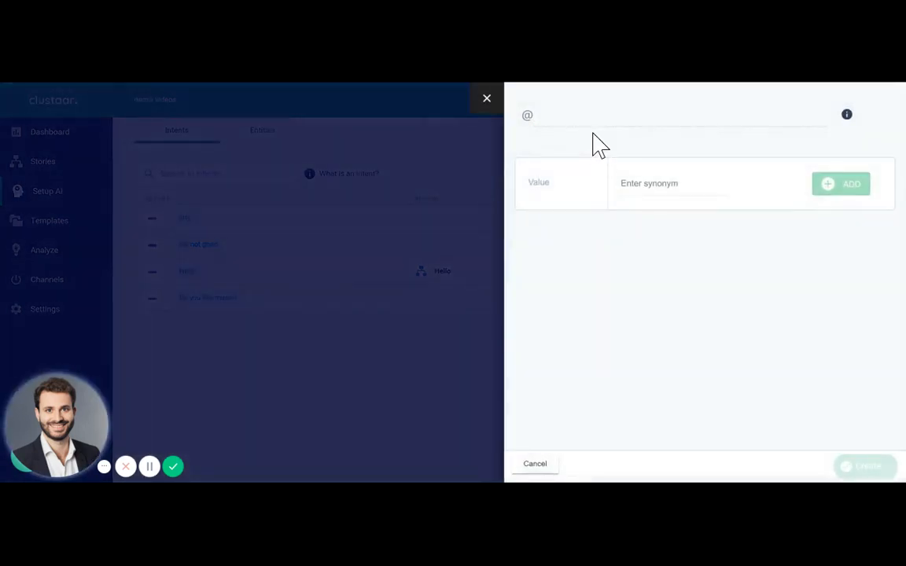
text(music)
key(Tab)
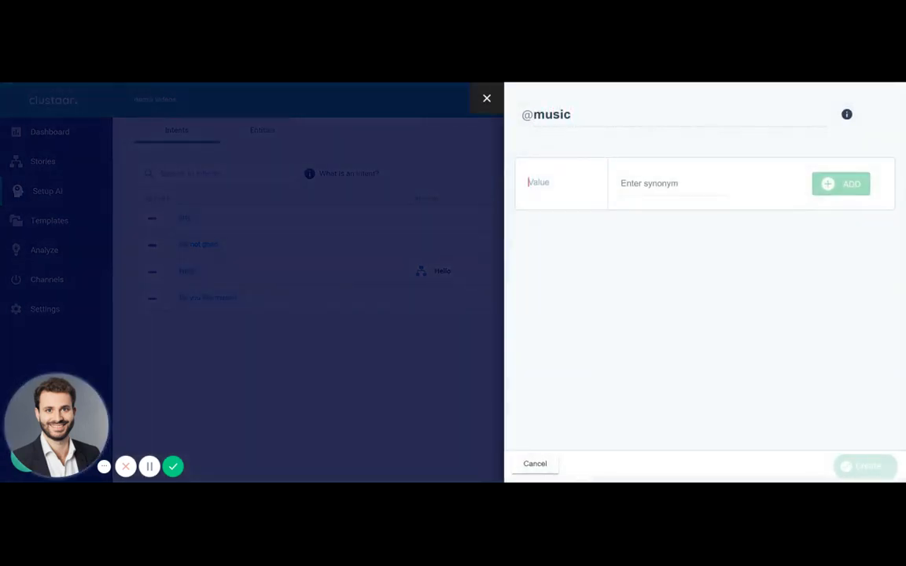
text(music)
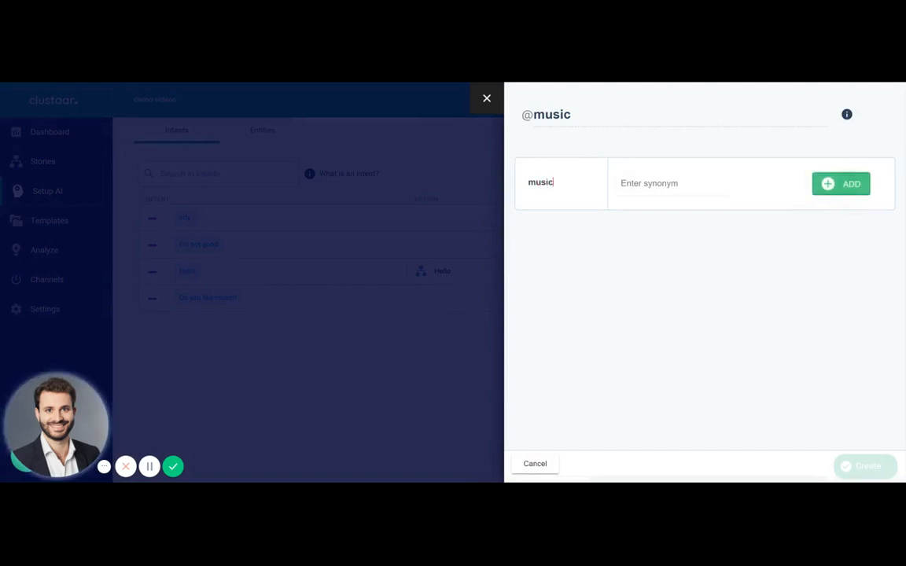
key(Tab)
text(tunes)
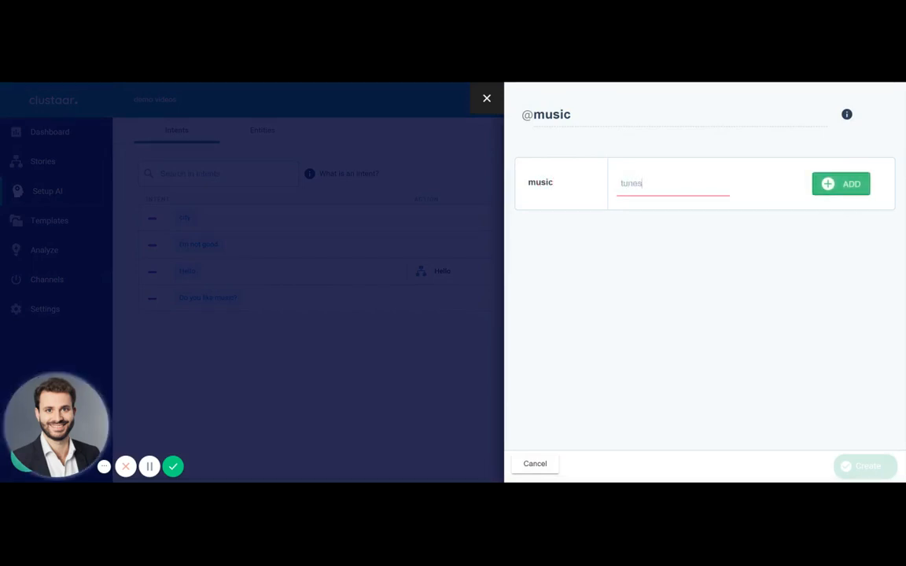
key(Return)
text(son)
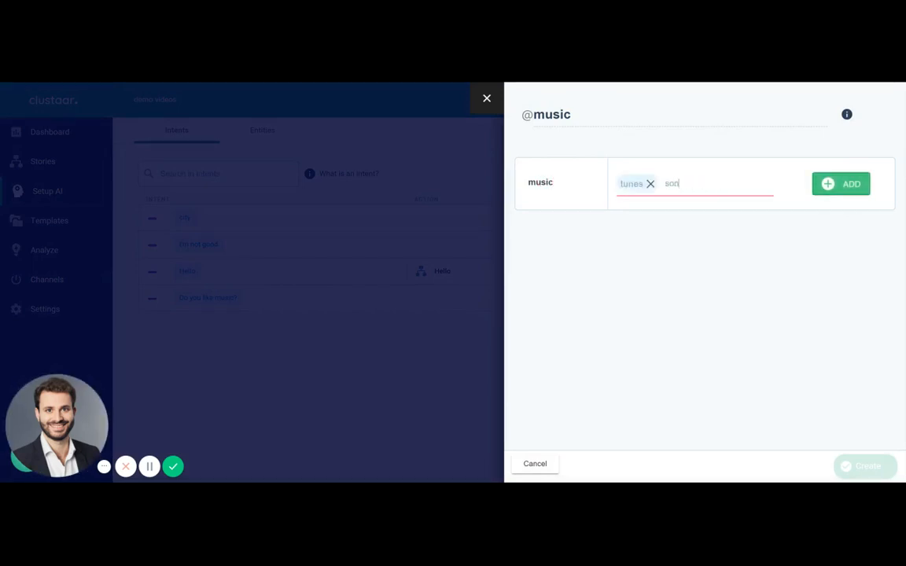
text(gs)
key(Return)
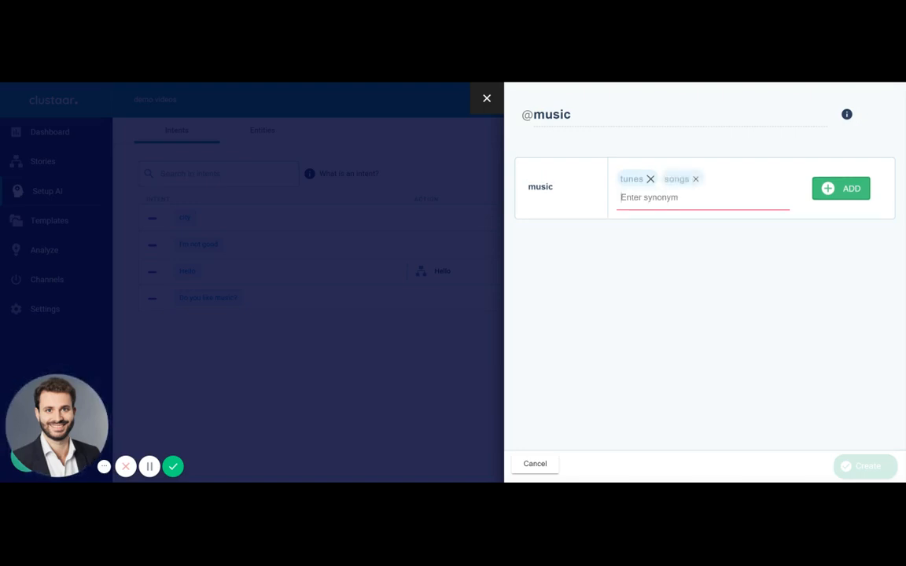
click(819, 187)
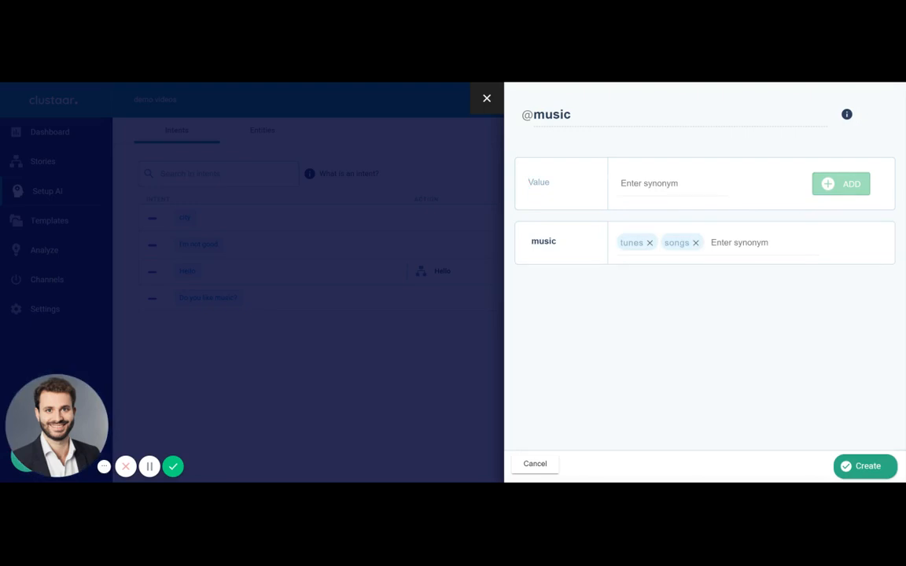
Add the values "rock", "jazz" and "rap" to the music entity.
text(rock)
key(Return)
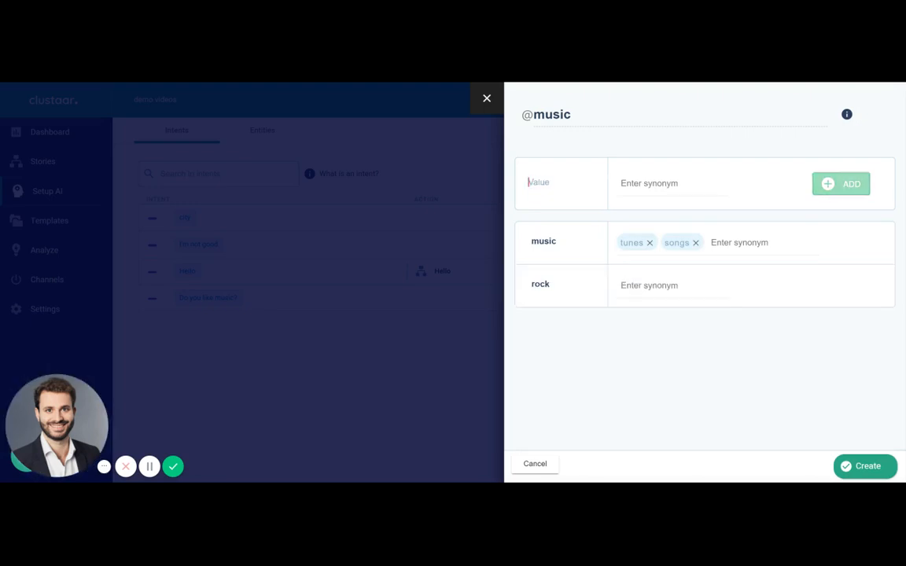
text(jazz)
key(Return)
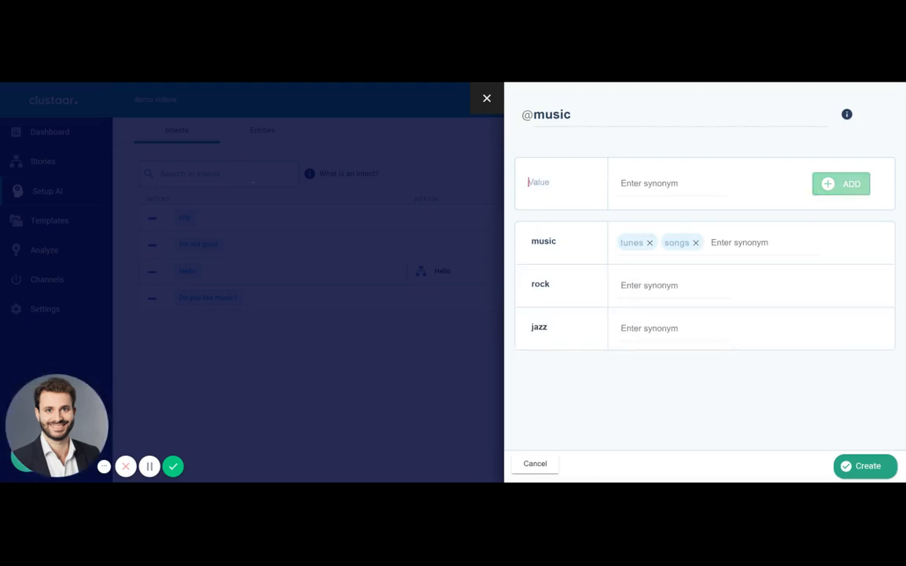
text(rap)
key(Return)
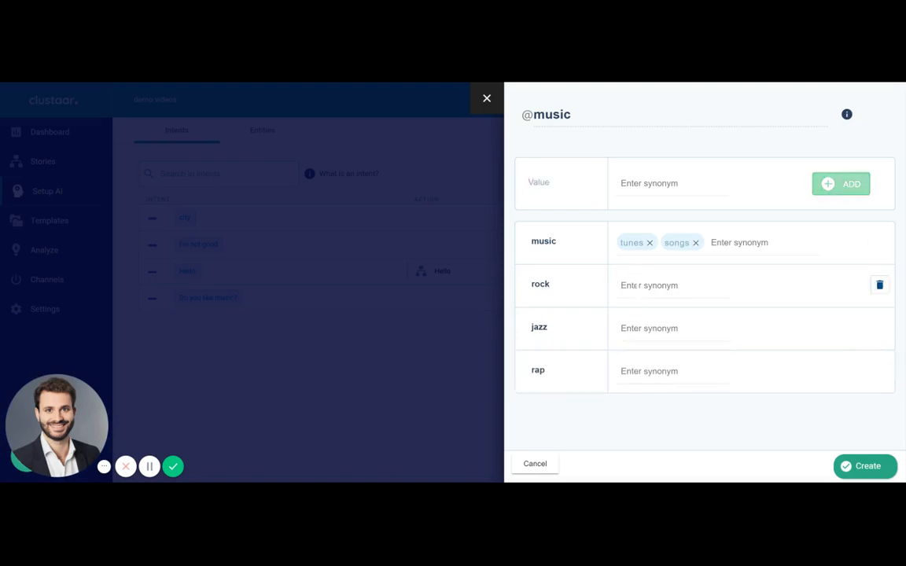
Add the synonym "rock and roll" to the rock value and save both the new entity and the intent.
click(649, 285)
text(rock and)
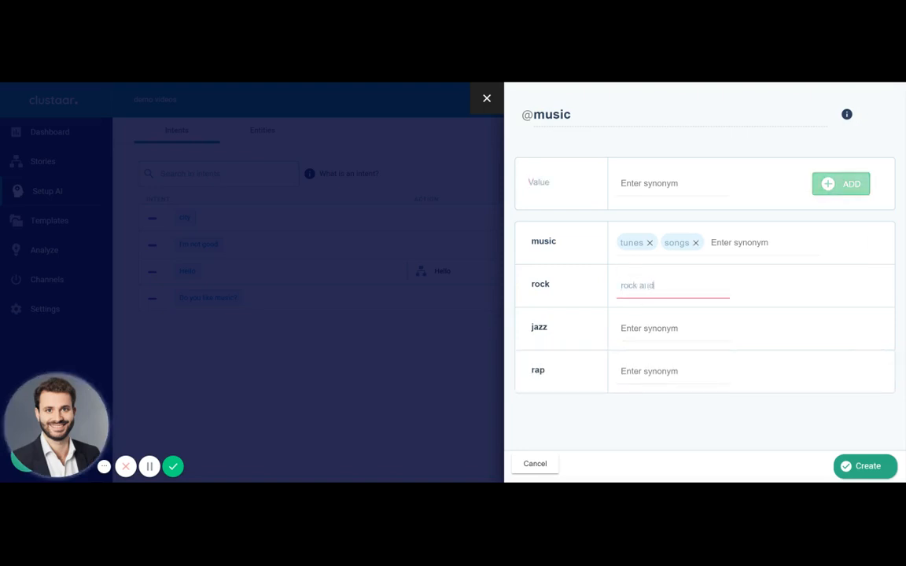
text( roll)
key(Return)
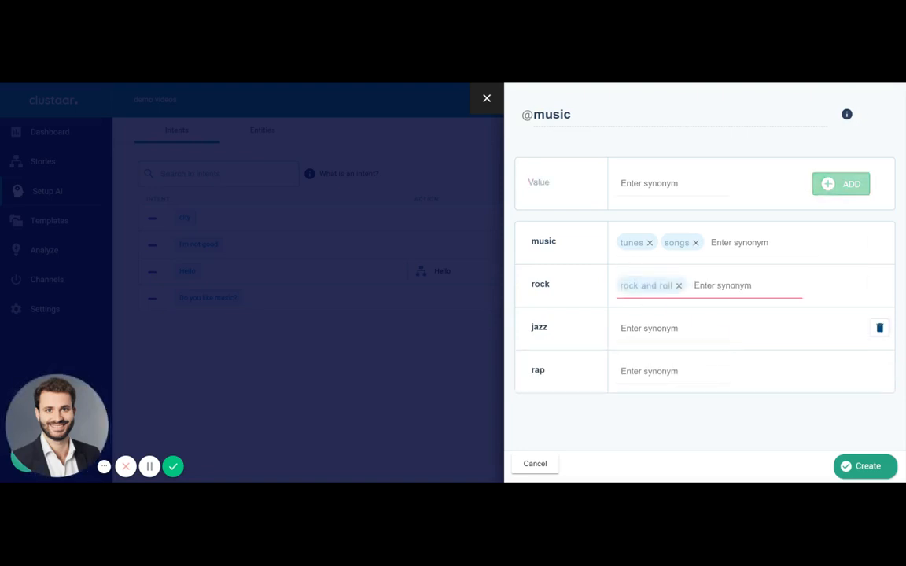
click(865, 467)
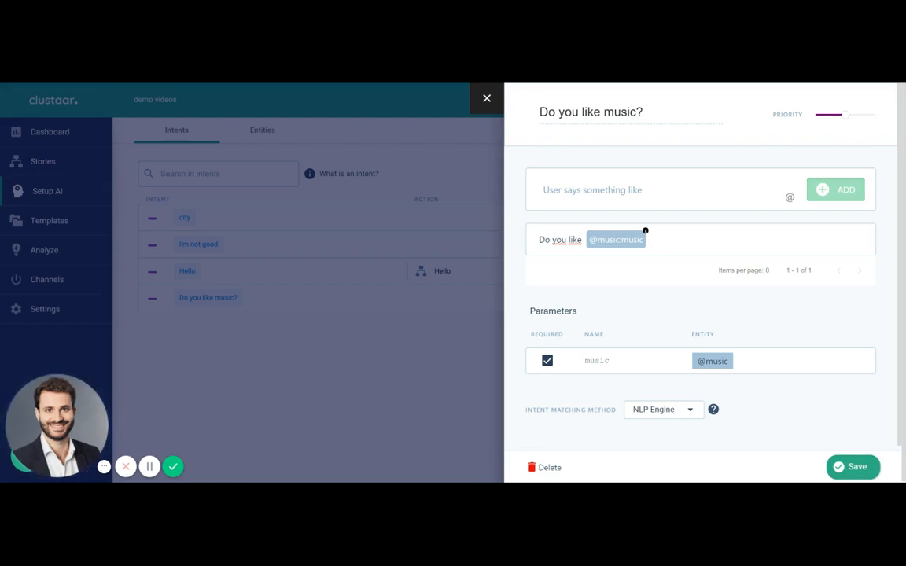
click(853, 469)
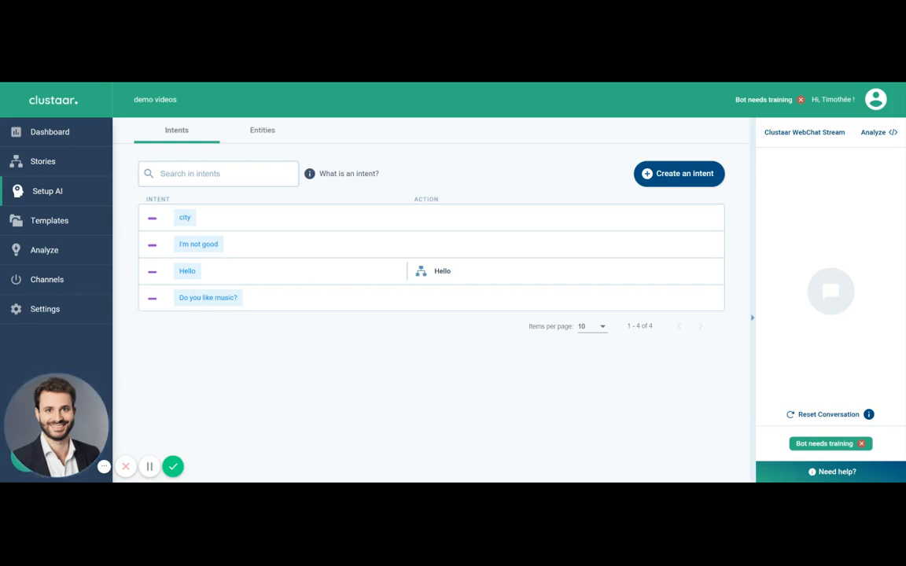
Open the "User is good" step of the Hello story at its "Where do you live?" text.
click(86, 165)
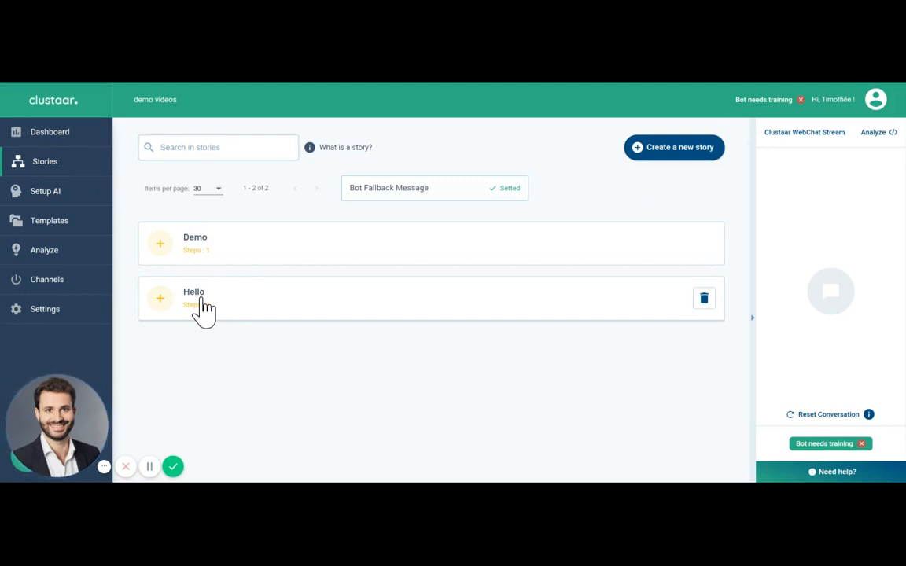
click(203, 311)
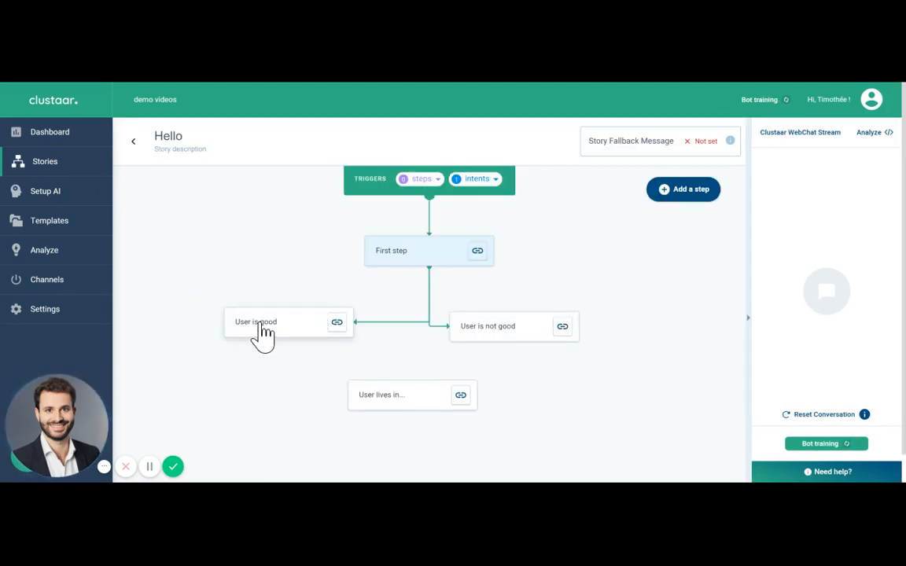
click(260, 332)
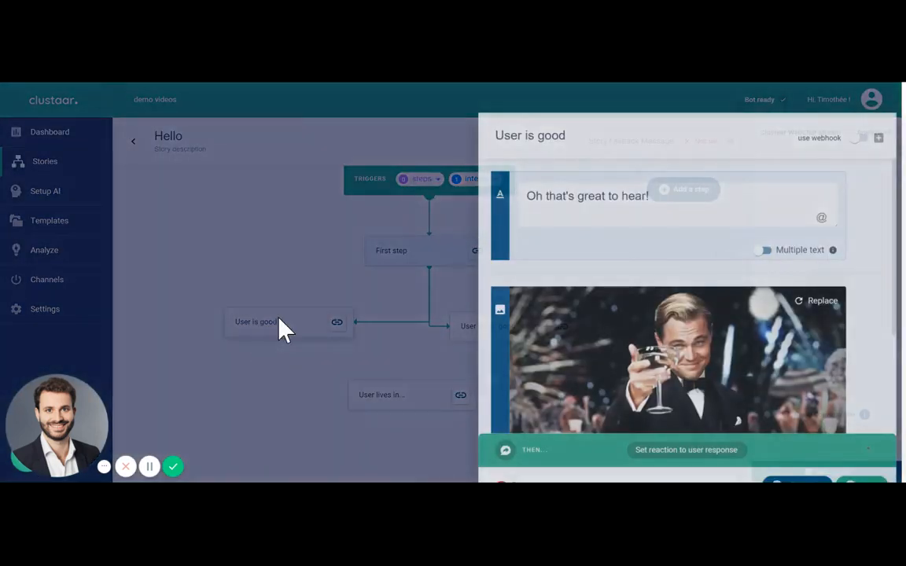
scroll(626, 279, down, 5)
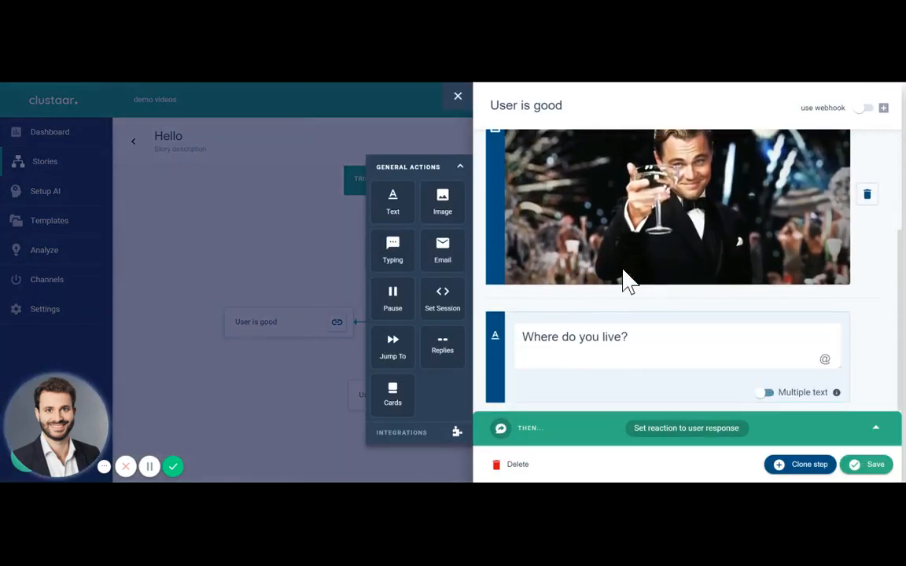
click(629, 337)
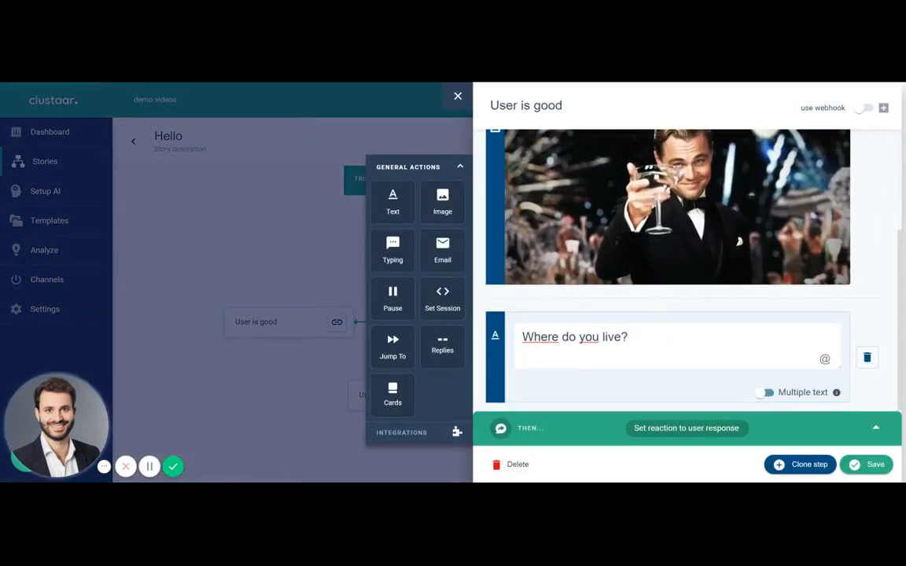
Add a reaction condition linking user responses that match the city intent to the "User lives in..." step.
click(597, 444)
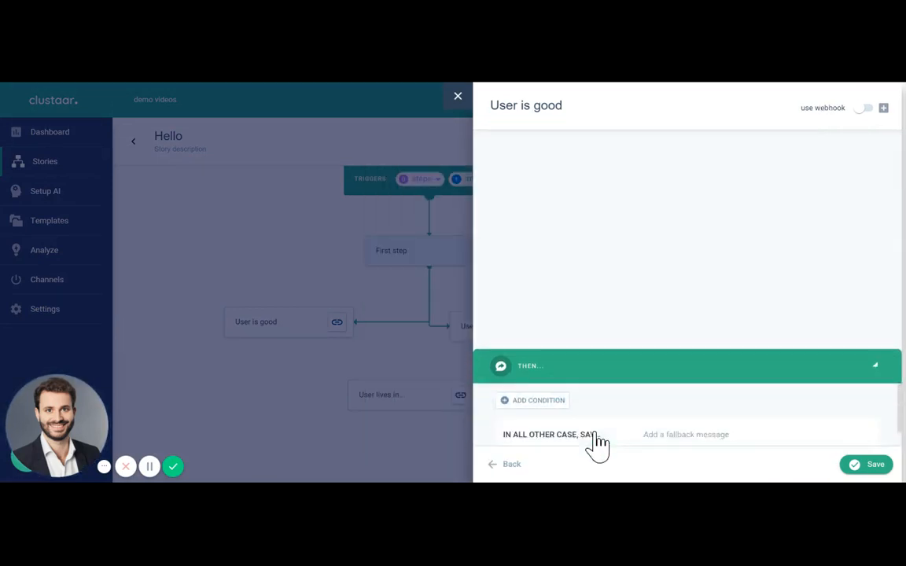
click(560, 187)
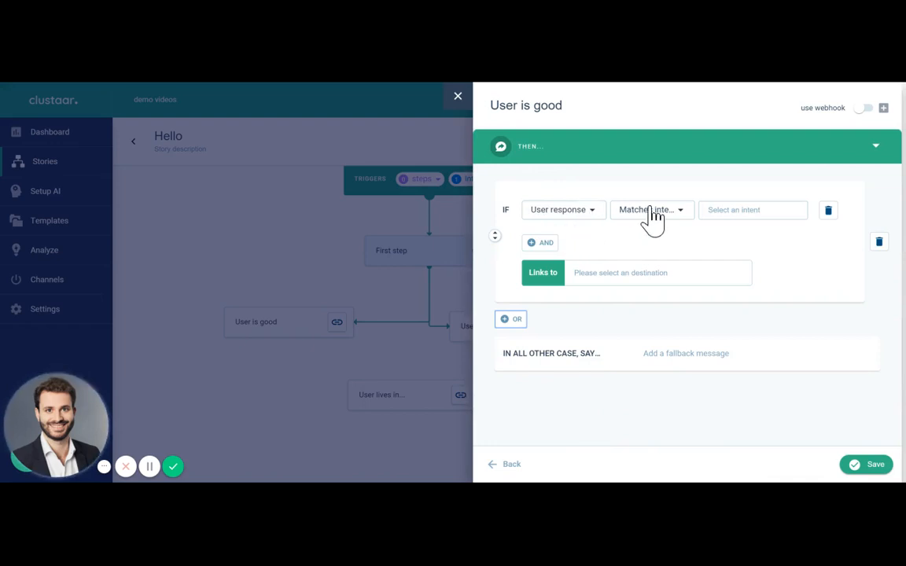
click(731, 210)
click(718, 238)
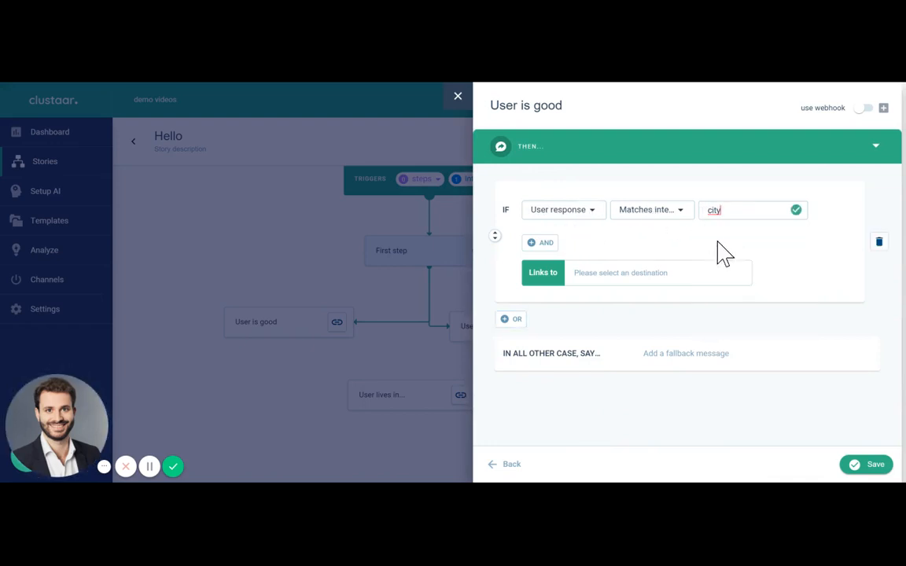
click(614, 335)
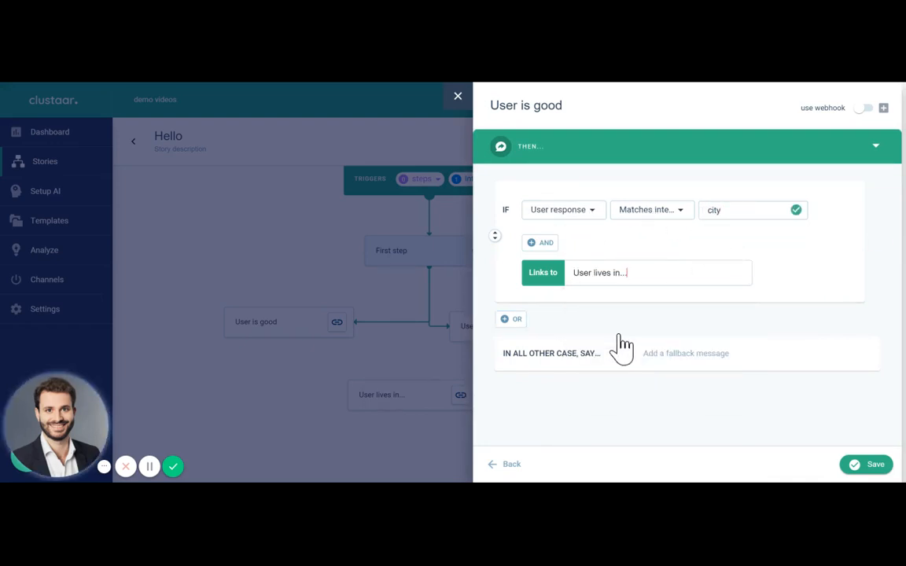
Save the reaction of the "User is good" step, and check the example phrase and parameter of the city intent.
click(875, 465)
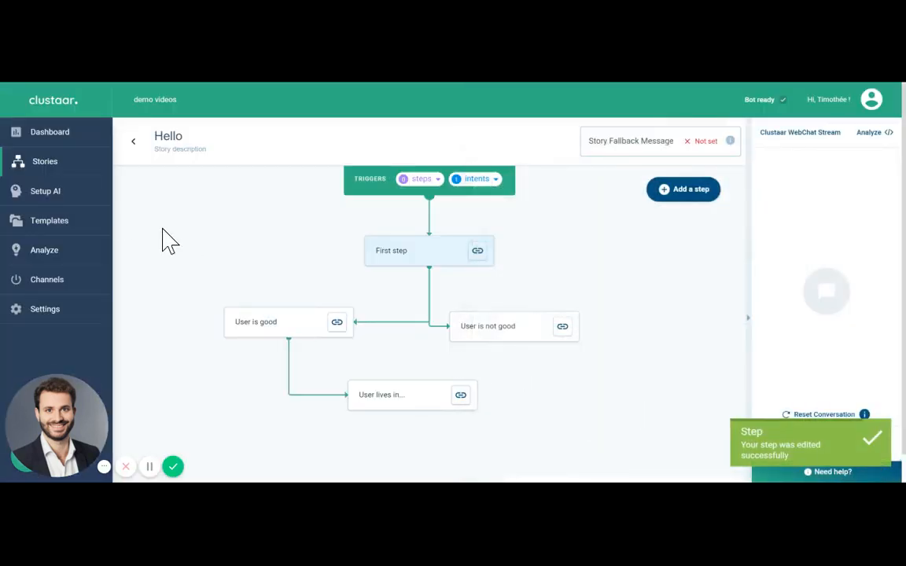
click(79, 196)
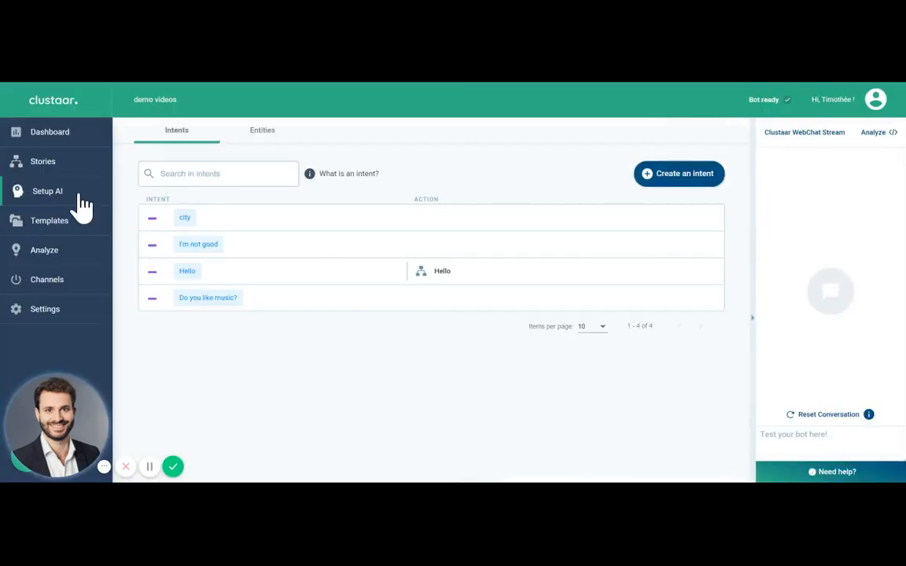
click(184, 219)
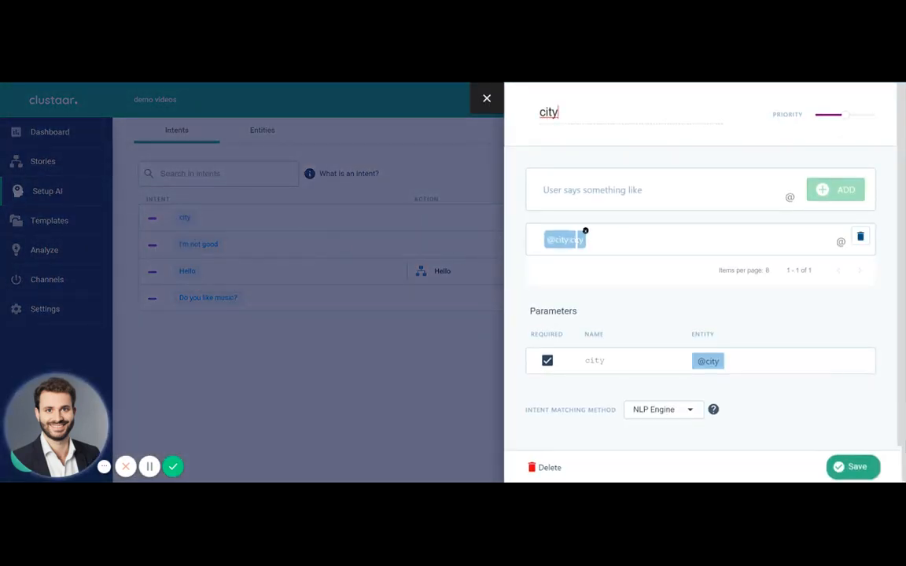
click(393, 374)
Review the values and synonyms of the city entity and save it.
click(275, 140)
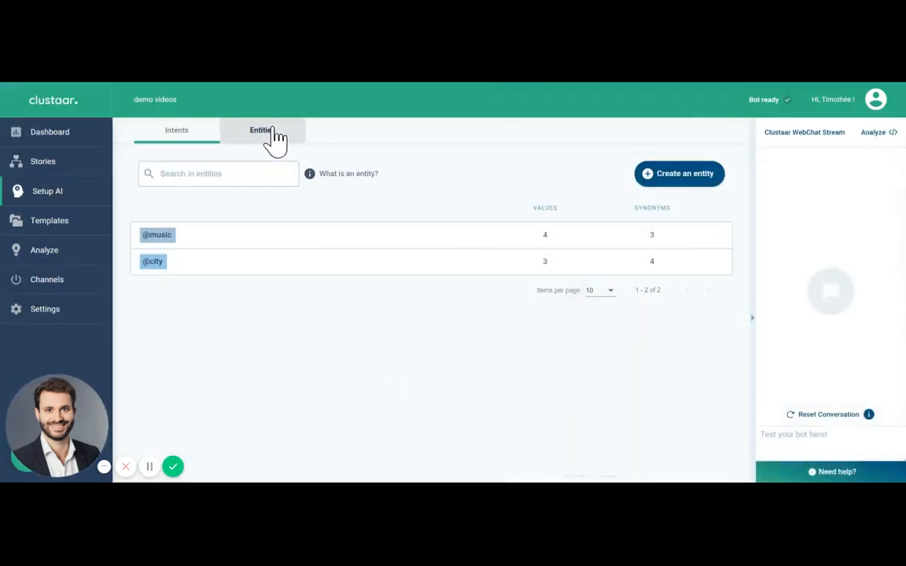
click(160, 241)
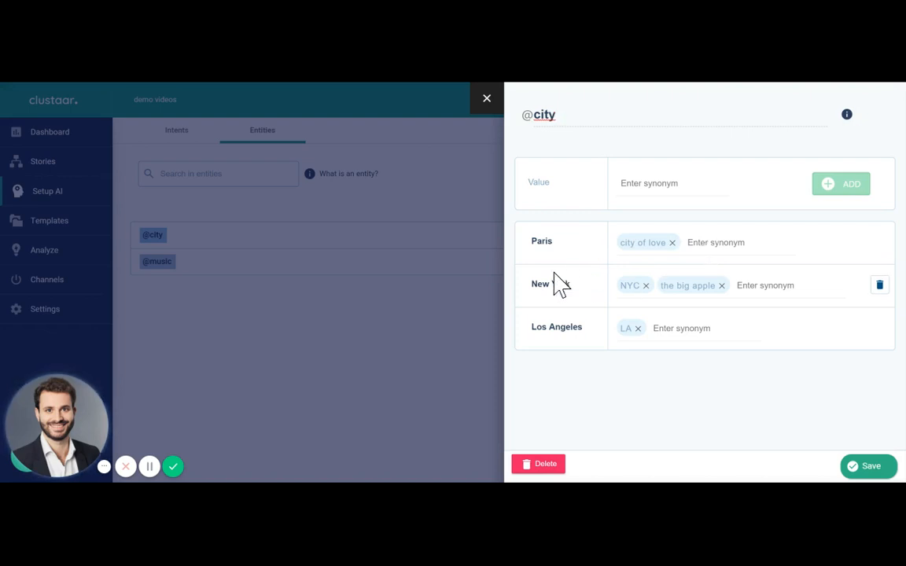
click(873, 472)
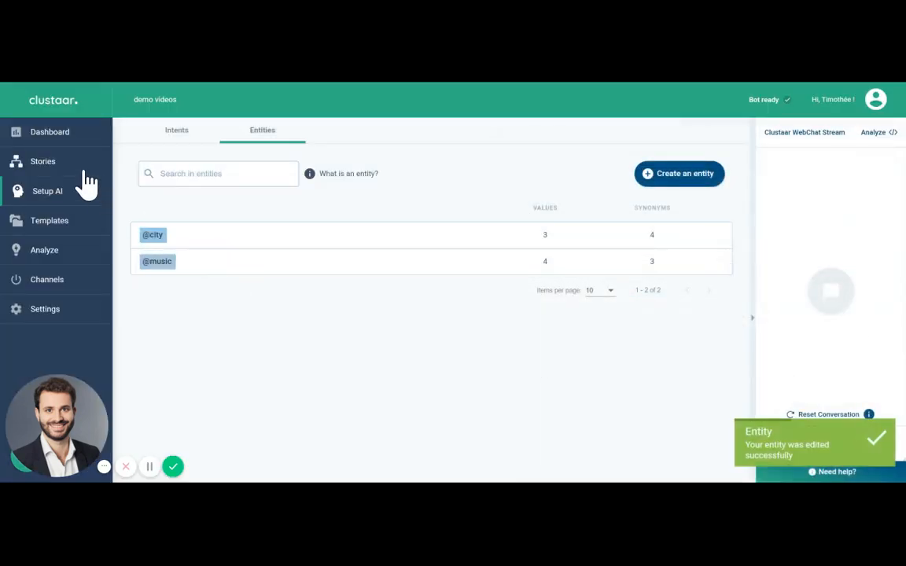
Return to the Hello story, review the city-intent reaction of the "User is good" step and save the step.
click(78, 165)
click(206, 303)
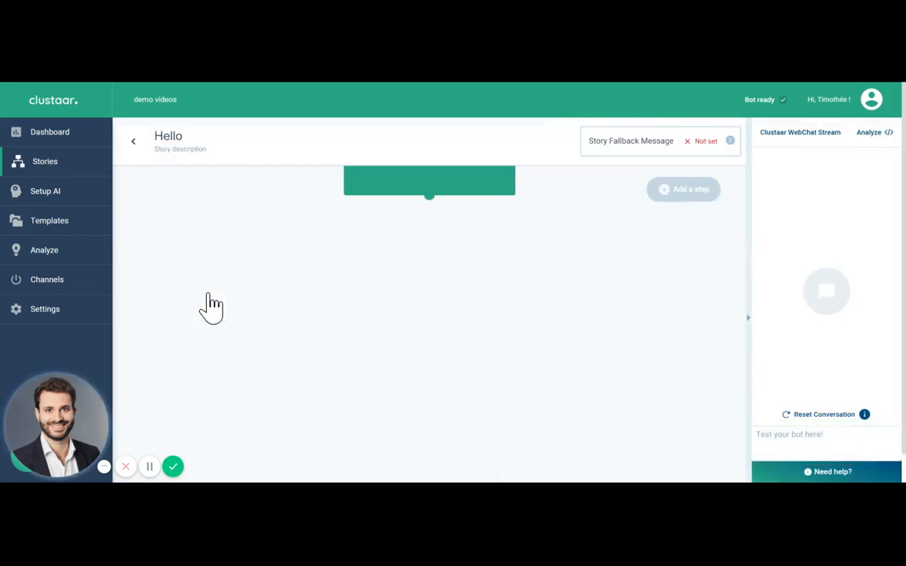
scroll(350, 302, down, 1)
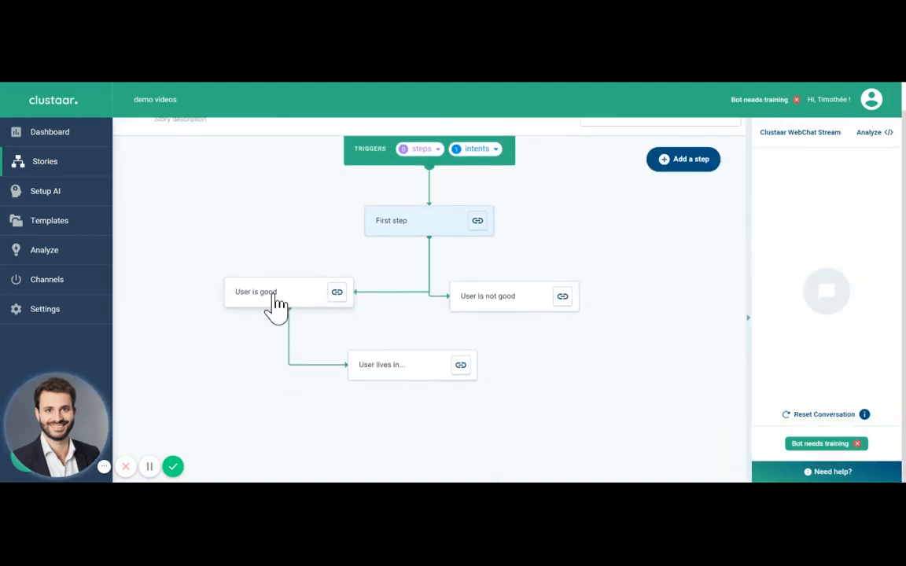
click(266, 294)
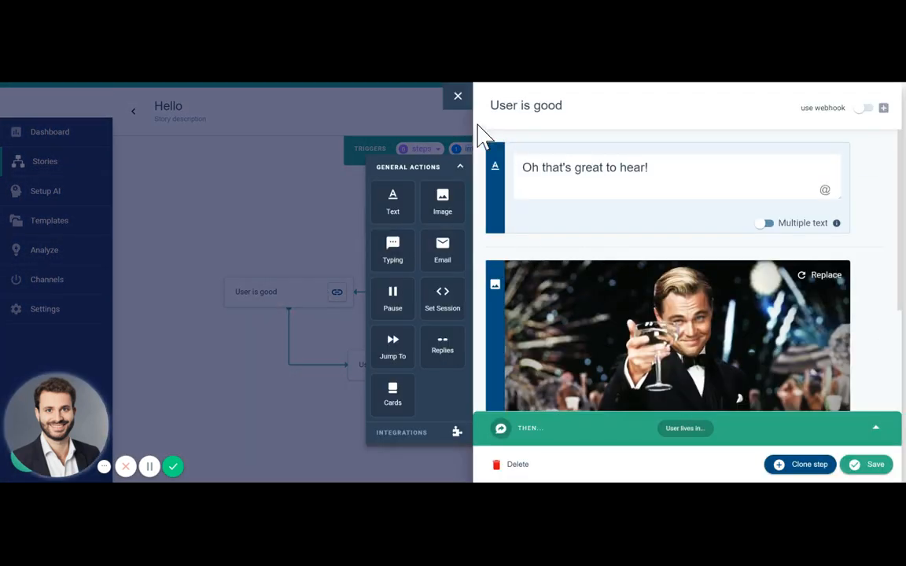
scroll(538, 252, down, 1)
click(572, 433)
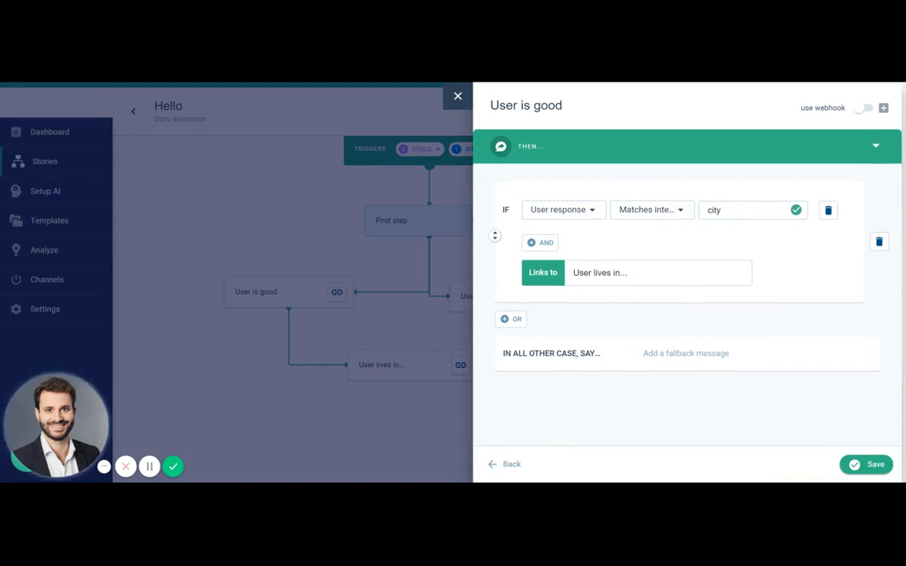
click(859, 465)
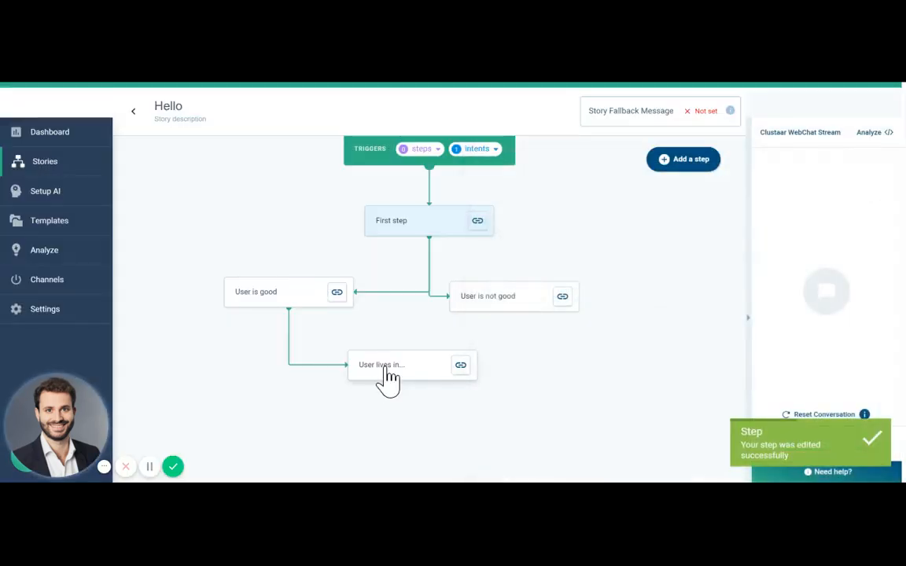
click(387, 375)
click(702, 169)
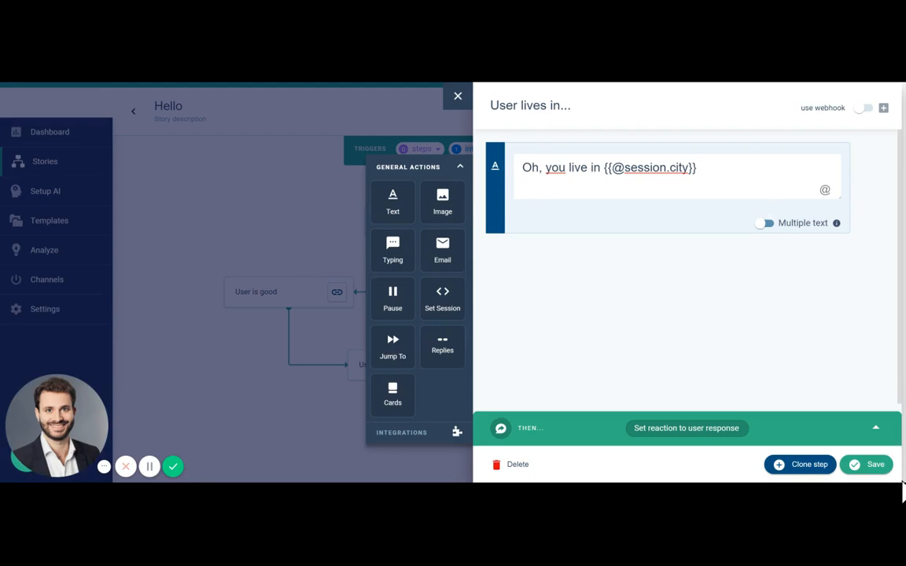
click(869, 466)
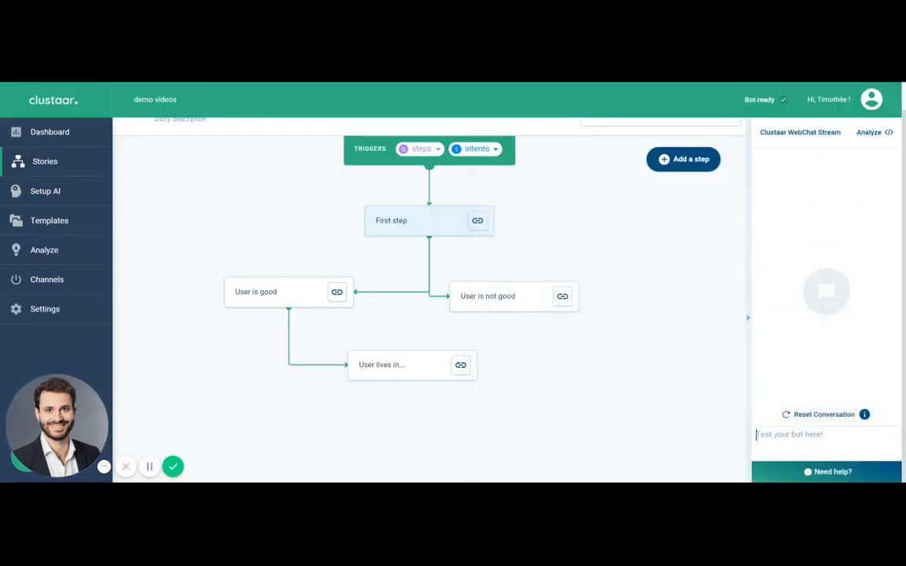
Test the bot's conversation by sending "hello", "i'm good" and "i live in paris".
text(hello)
key(Return)
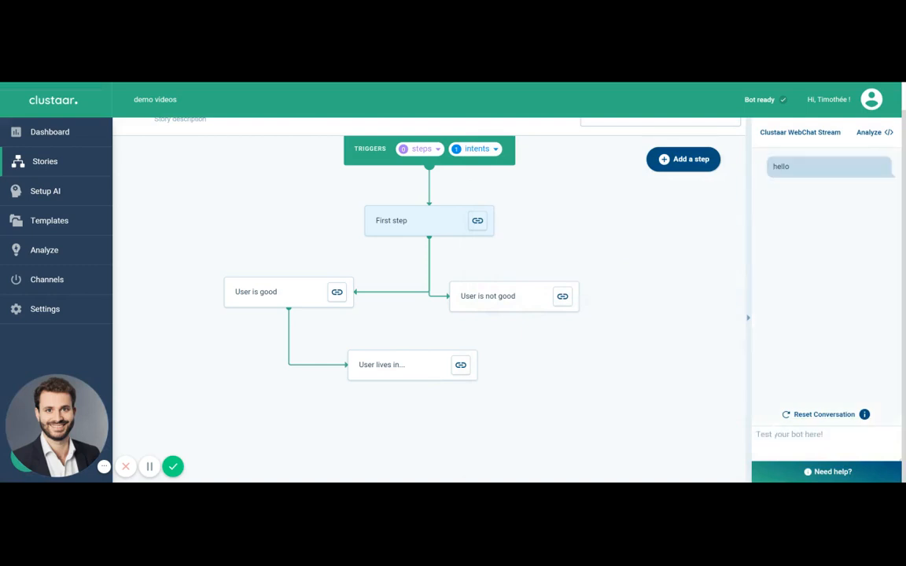
text(i'm g)
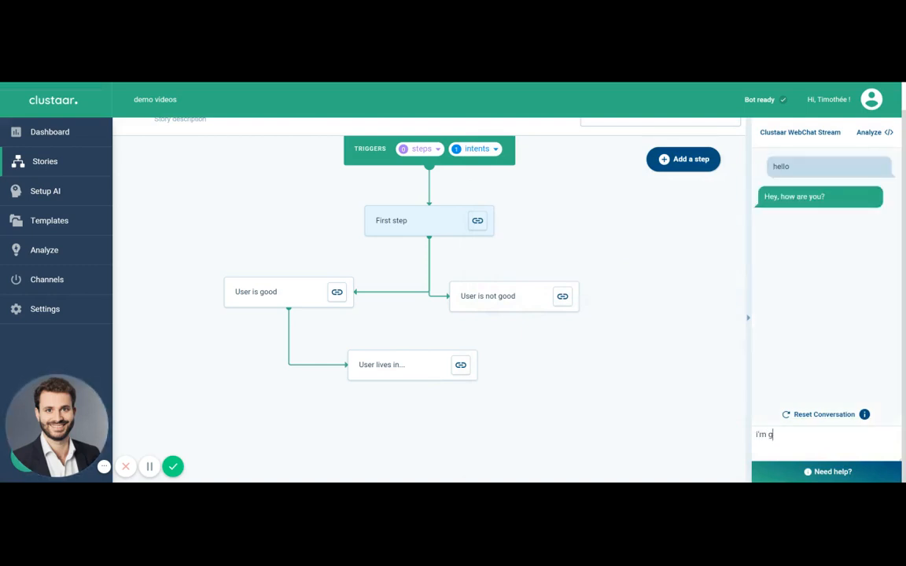
text(ood)
key(Return)
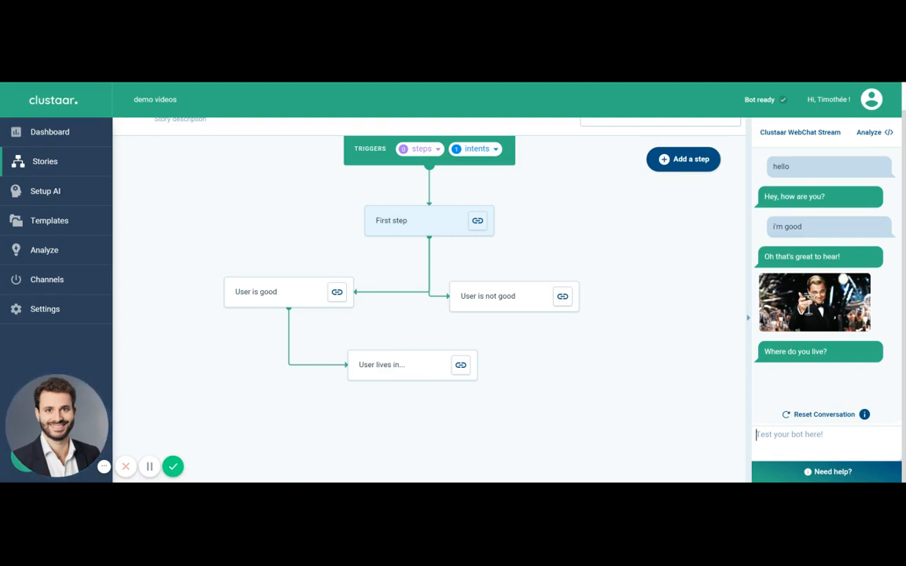
text(i live in)
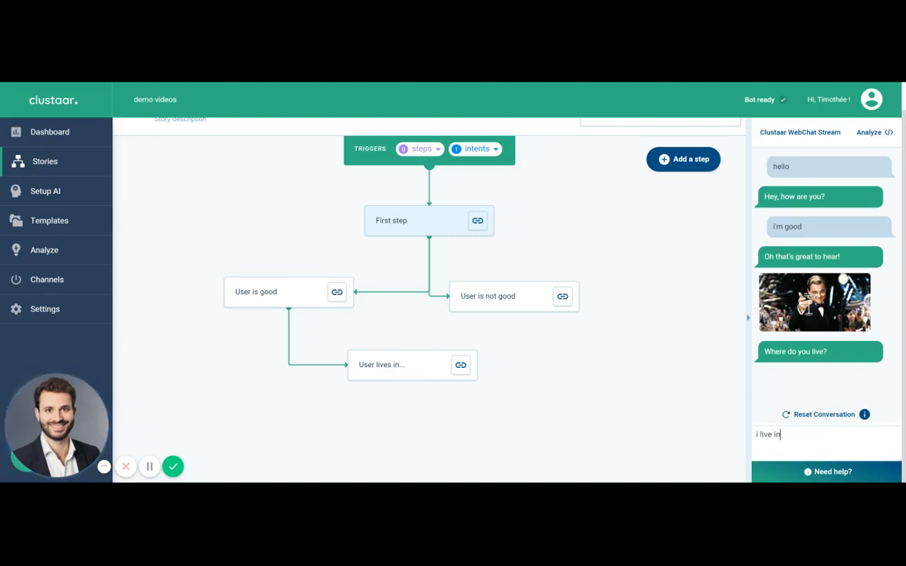
text( paris)
key(Return)
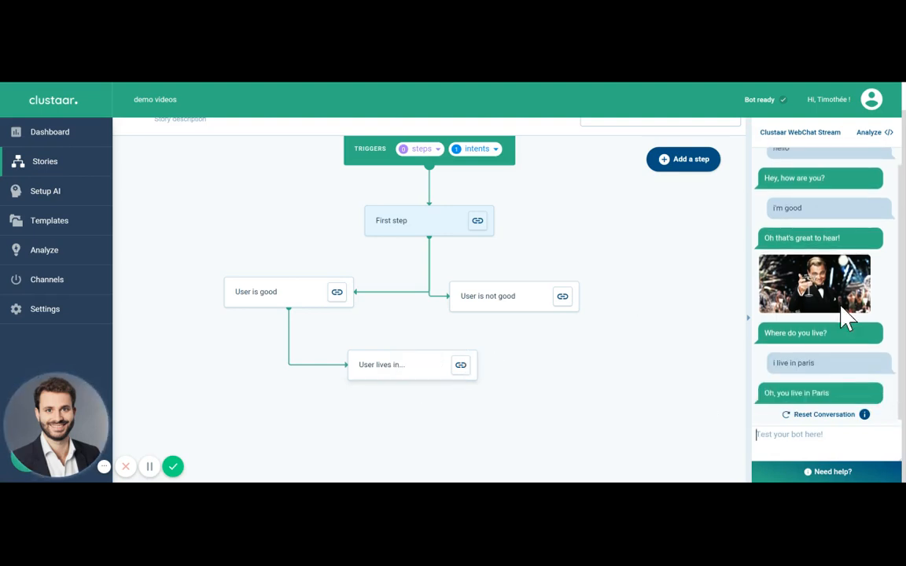
Reopen the "User lives in..." step to compare its message text with the bot's reply, save it and return to the test chat.
click(369, 370)
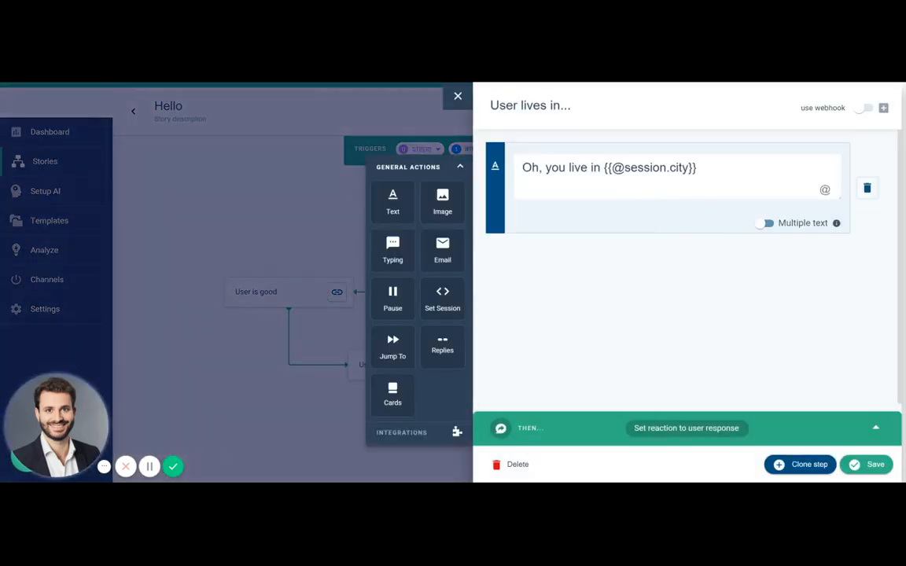
click(878, 464)
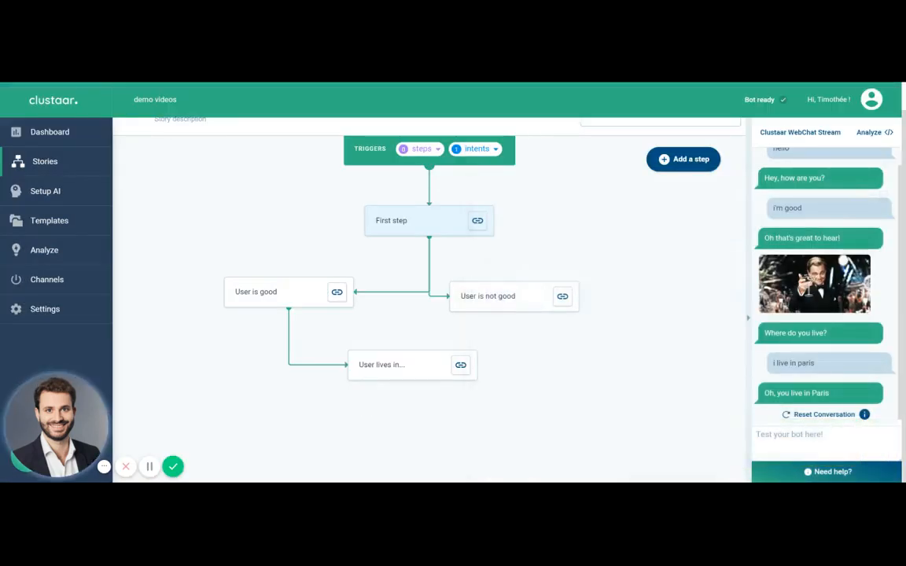
click(789, 435)
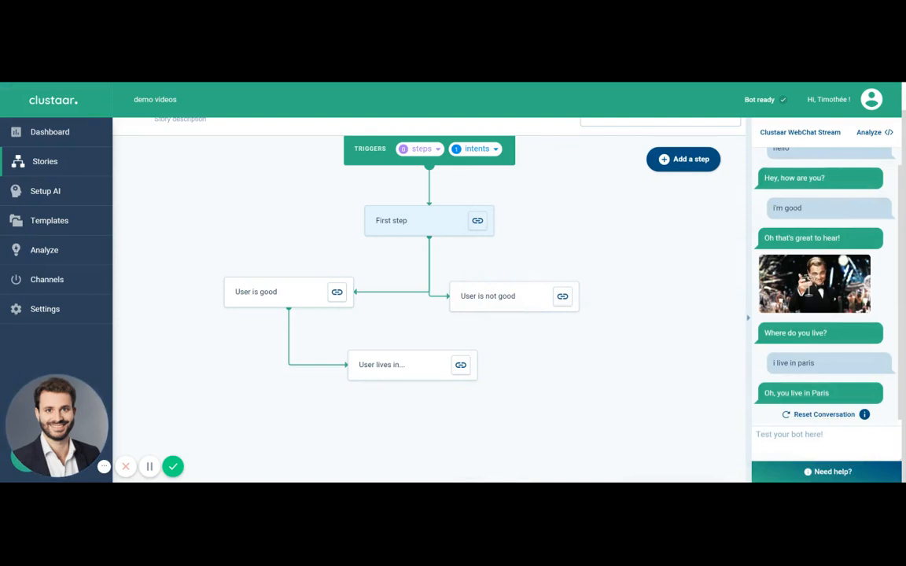